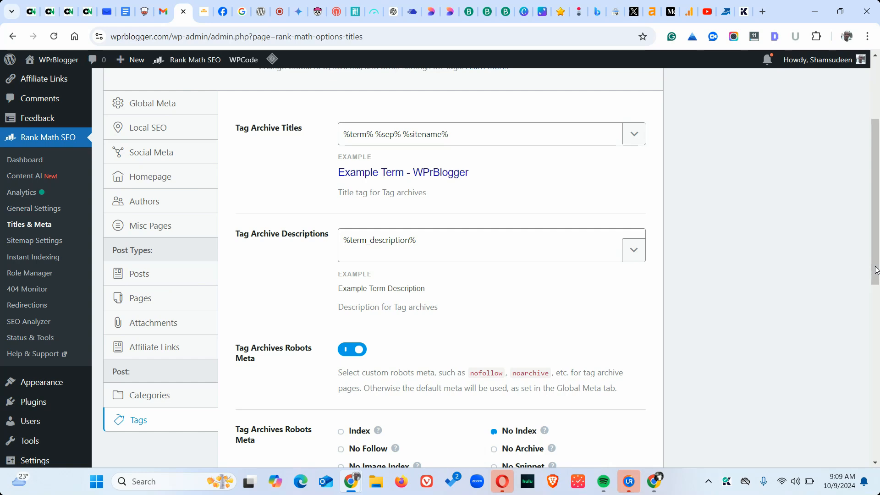
Reload the Titles & Meta settings, discarding the unsaved changes, and dismiss the battery saver notification.
drag(876, 270, 875, 222)
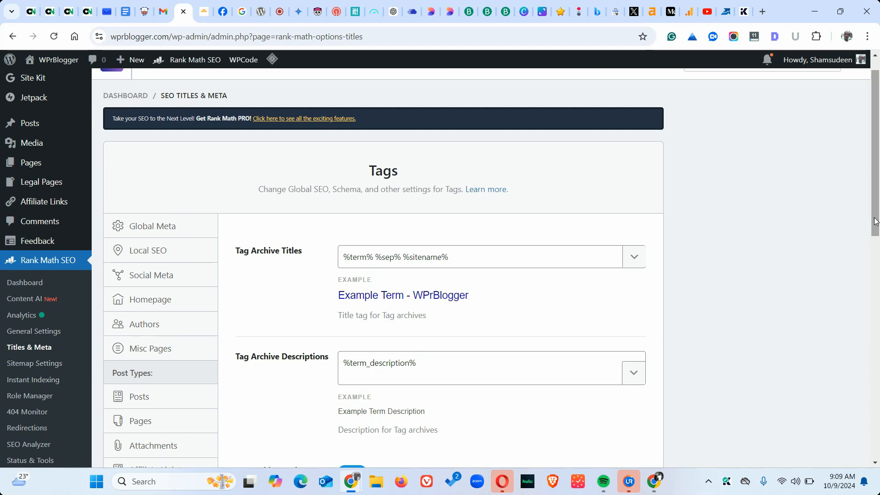
drag(876, 221, 875, 252)
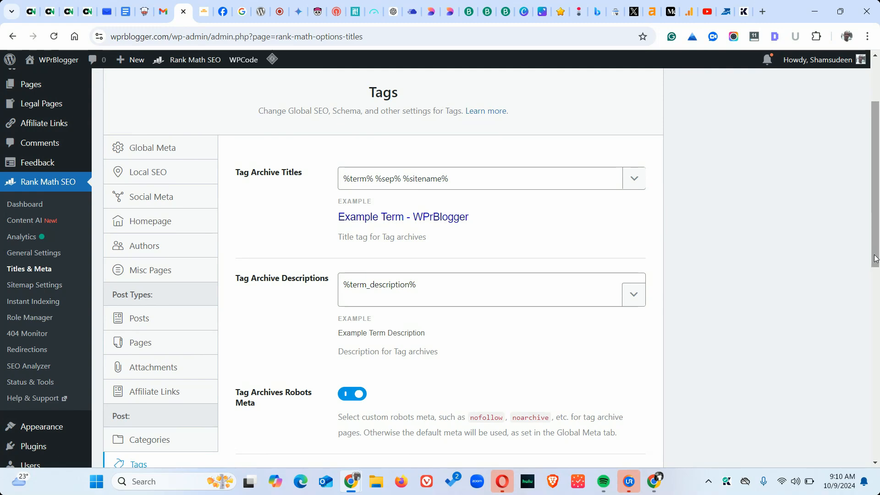
mouse_move(875, 258)
mouse_down()
mouse_move(875, 285)
mouse_move(875, 275)
mouse_up()
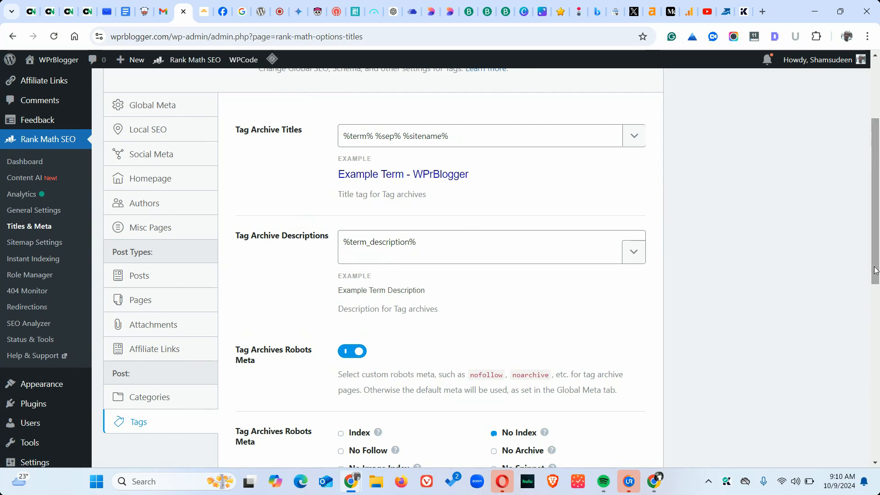
drag(875, 270, 875, 276)
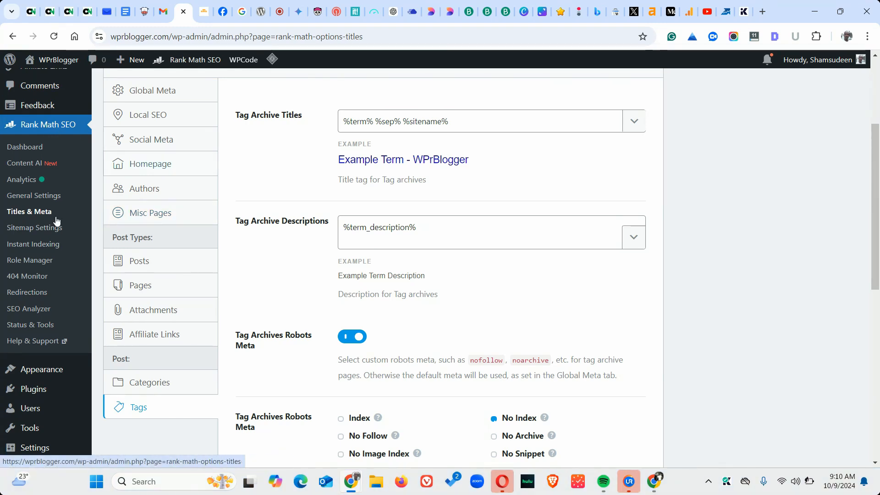
click(22, 213)
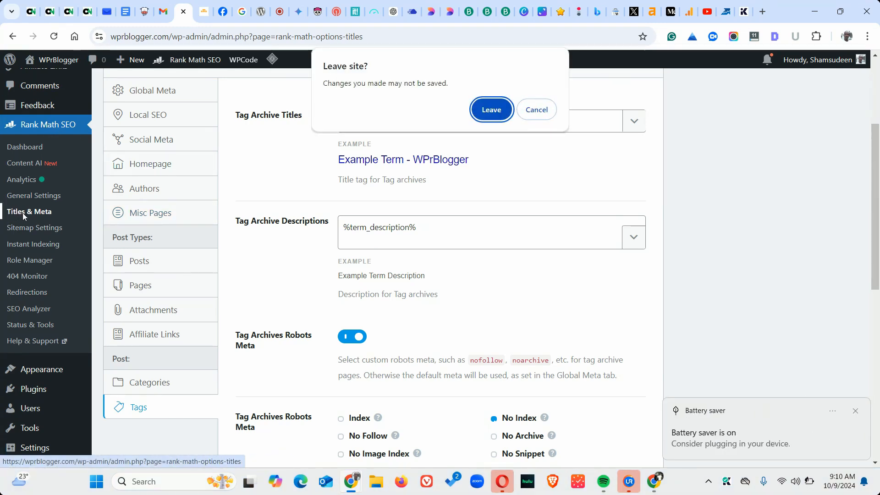
click(487, 110)
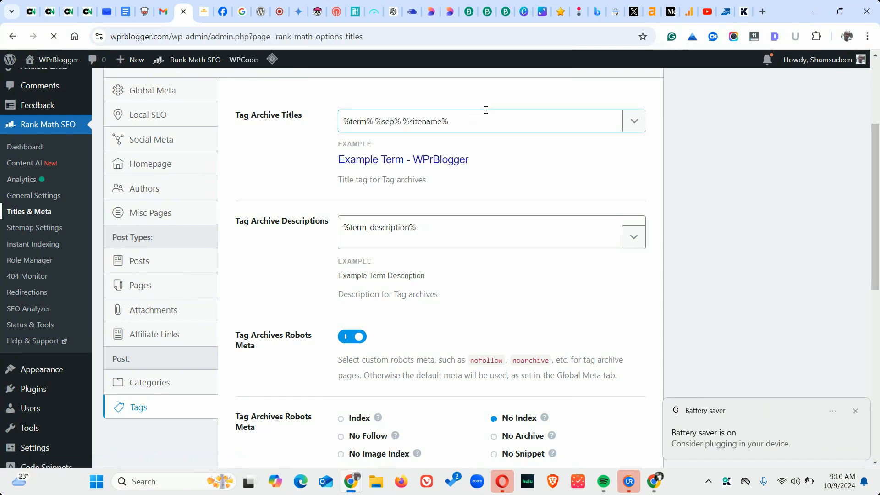
click(855, 411)
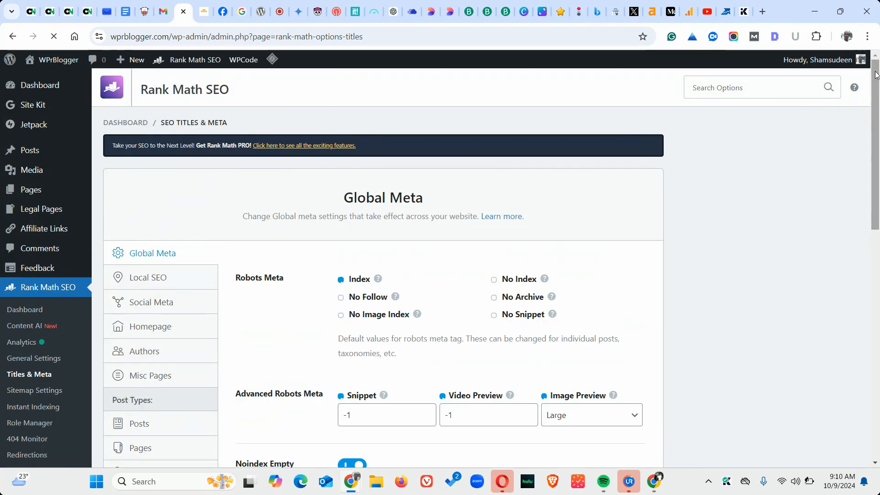
Open the SEO settings for Categories and bring up the Category Archive Titles field.
drag(877, 74, 877, 205)
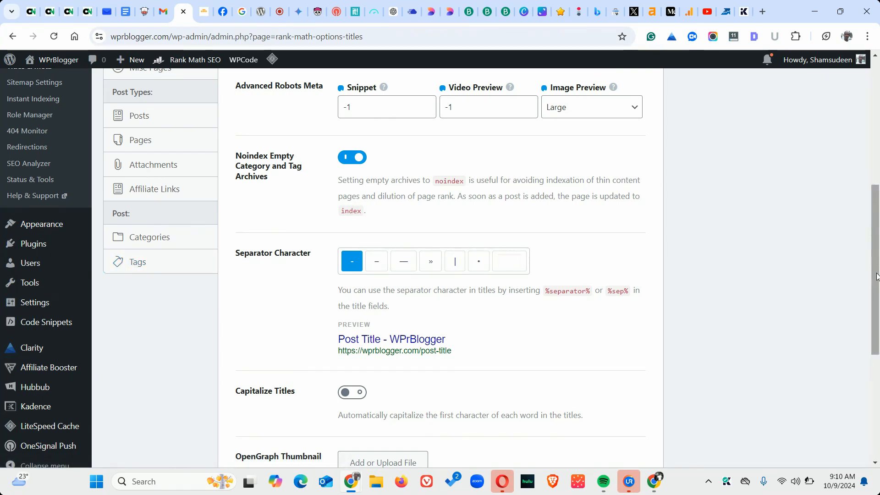
scroll(877, 268, up, 1)
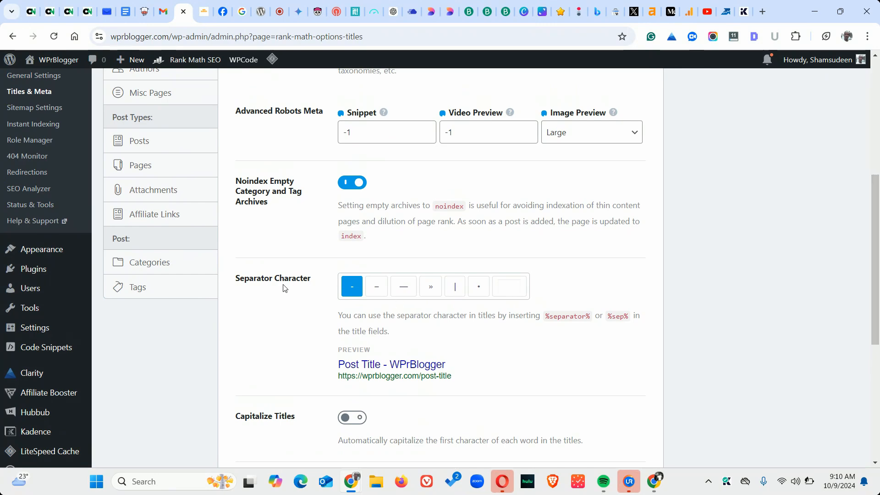
click(166, 268)
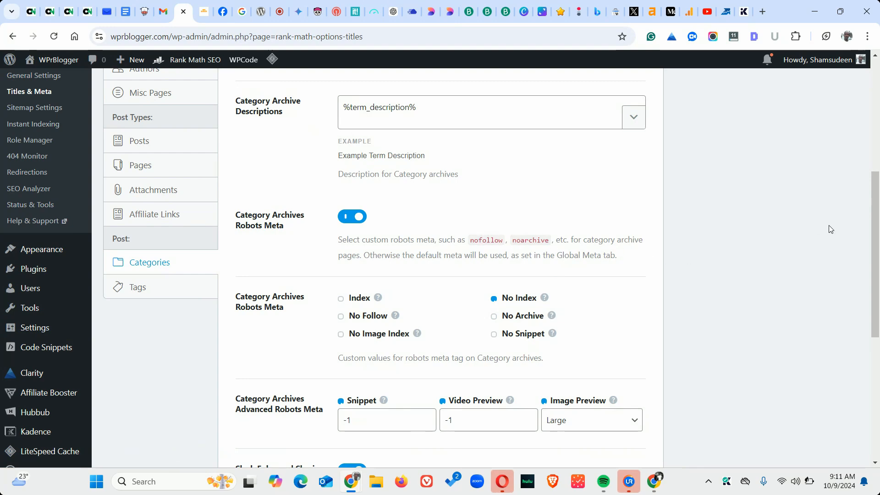
drag(875, 225, 874, 179)
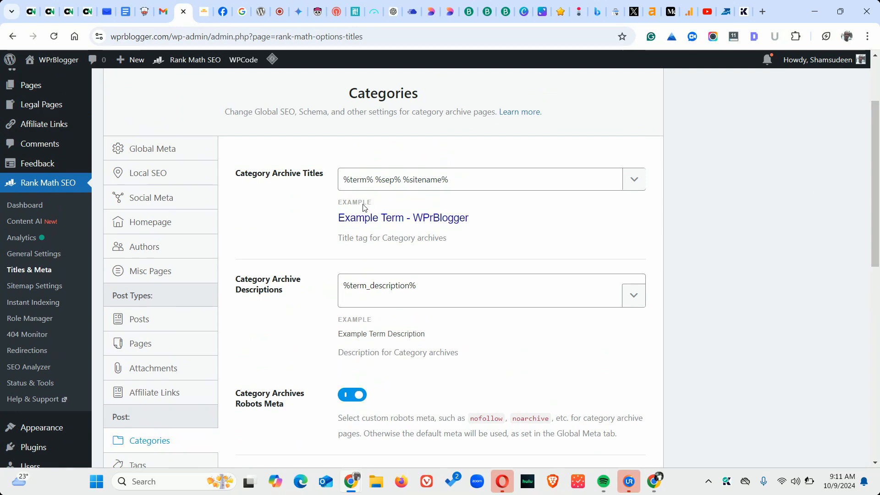
click(359, 187)
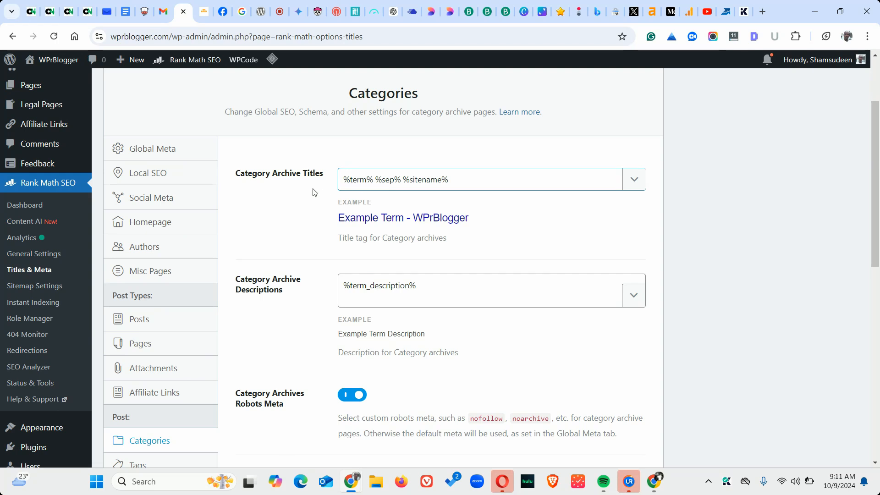
Browse the variables available for Category Archive Titles and close the list without inserting one.
click(636, 182)
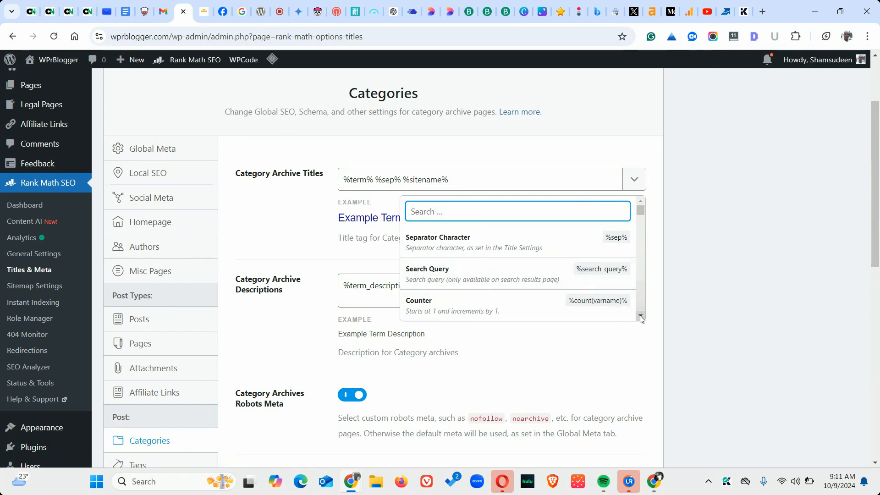
scroll(640, 316, down, 3)
scroll(641, 318, down, 3)
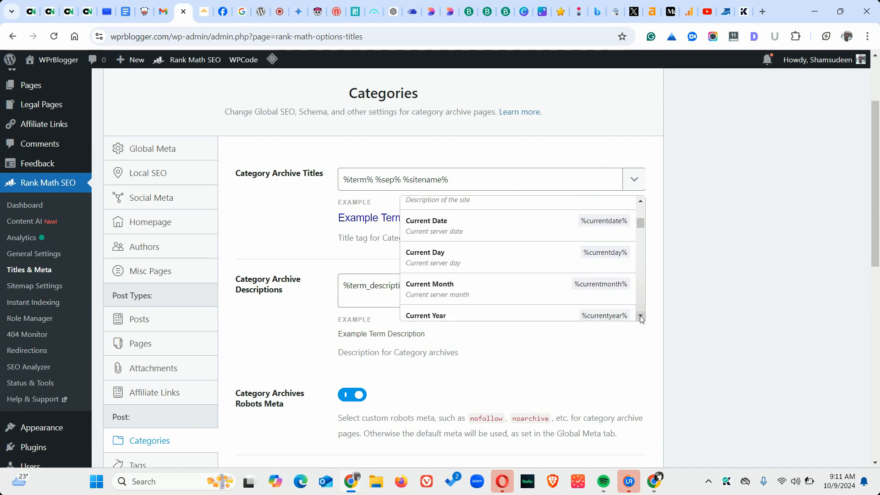
scroll(640, 318, down, 3)
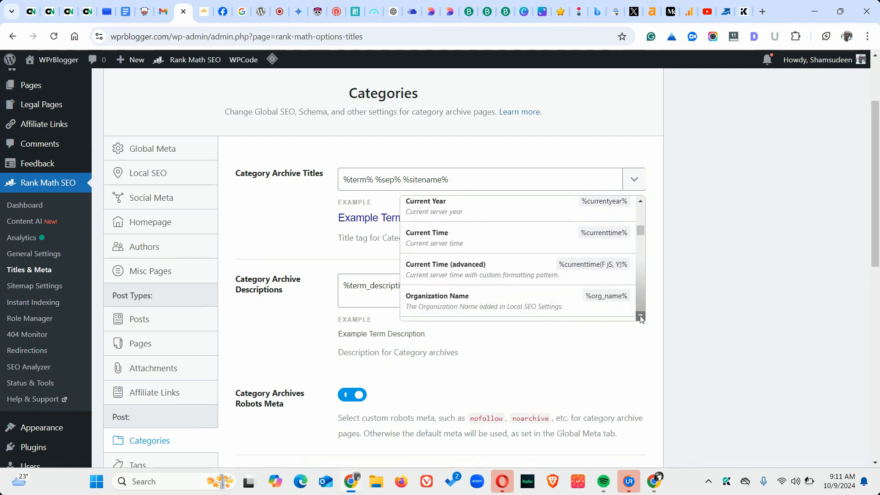
scroll(641, 318, down, 5)
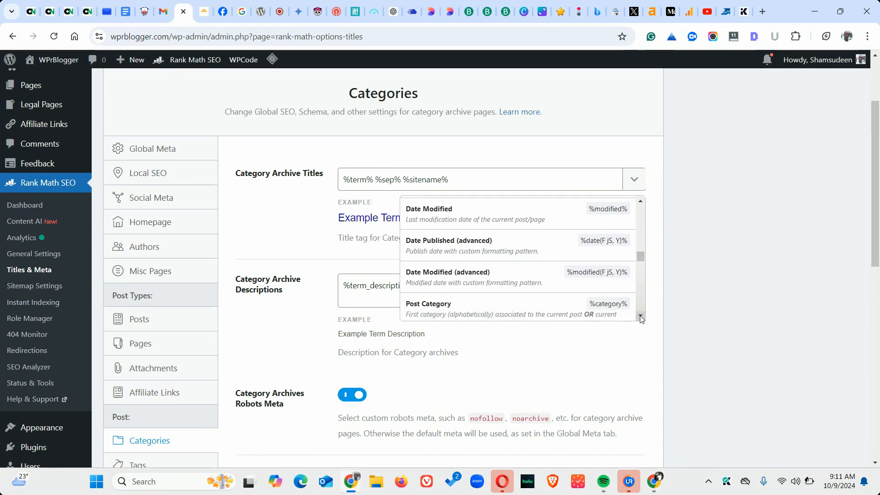
scroll(641, 318, down, 2)
click(661, 326)
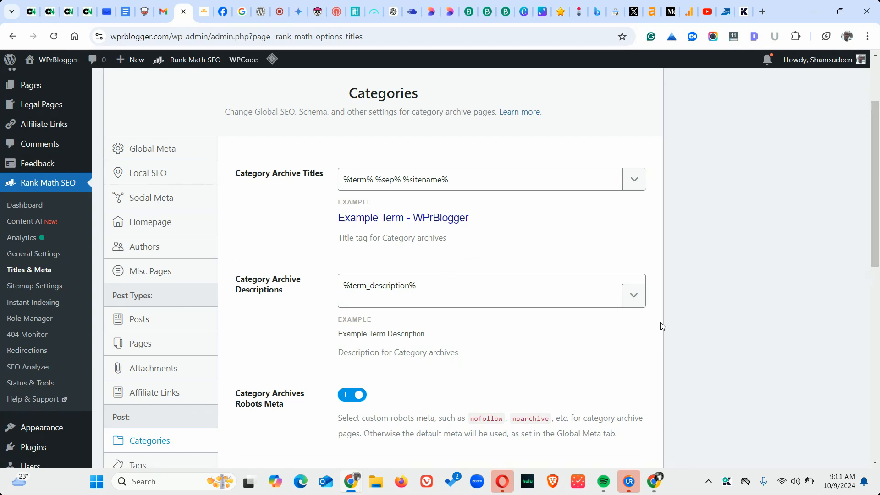
Browse the variables available for Category Archive Descriptions and close the list without inserting one.
click(629, 301)
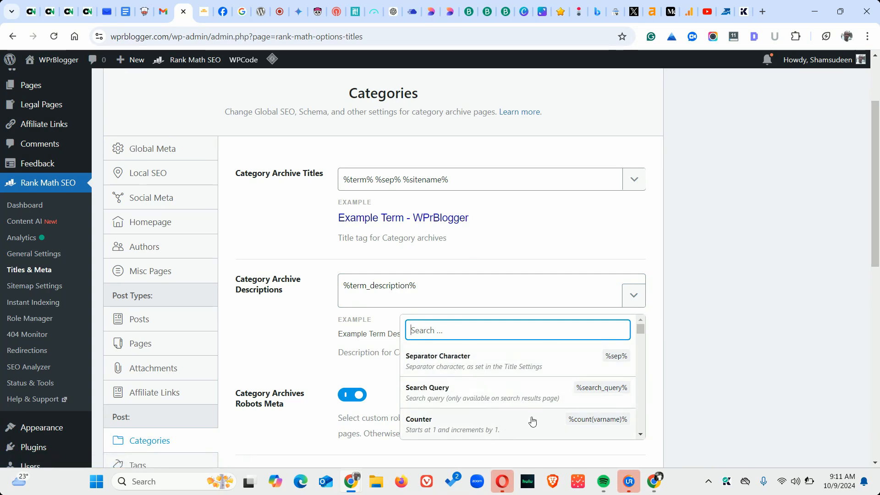
click(640, 436)
drag(640, 435, 641, 435)
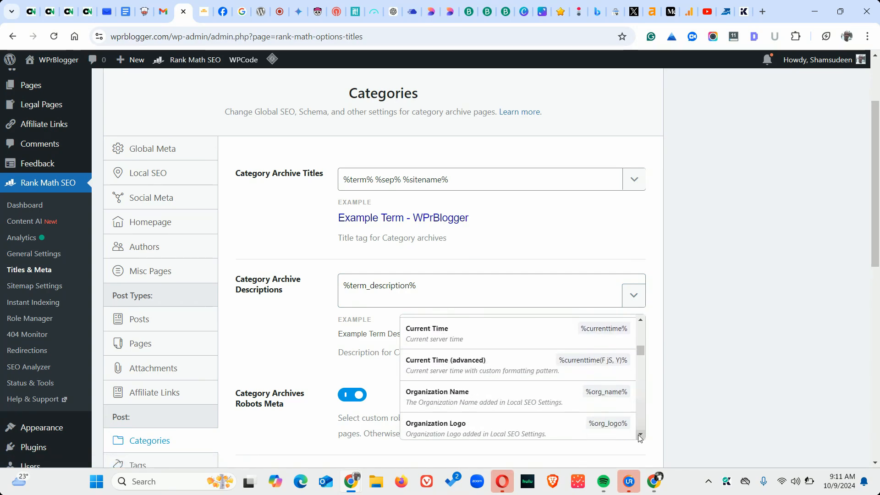
click(663, 398)
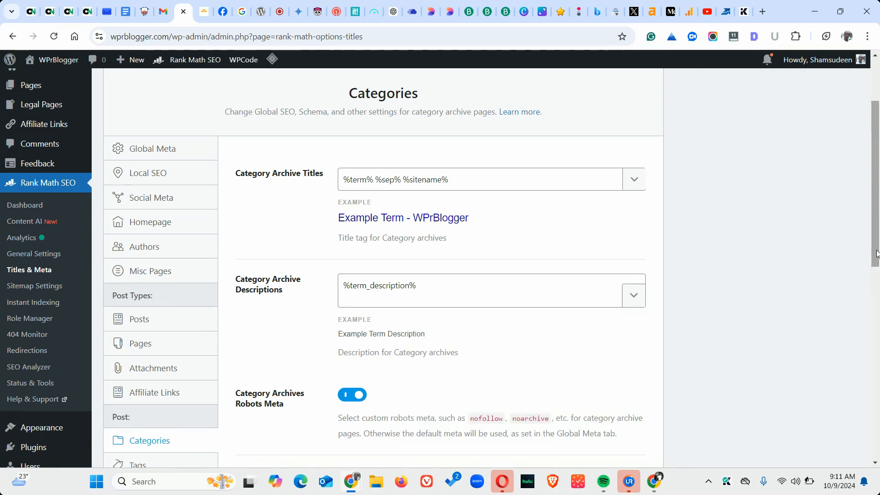
Switch the custom Category Archives Robots Meta off and on again, and clear and reselect its No Index option.
drag(874, 260, 875, 369)
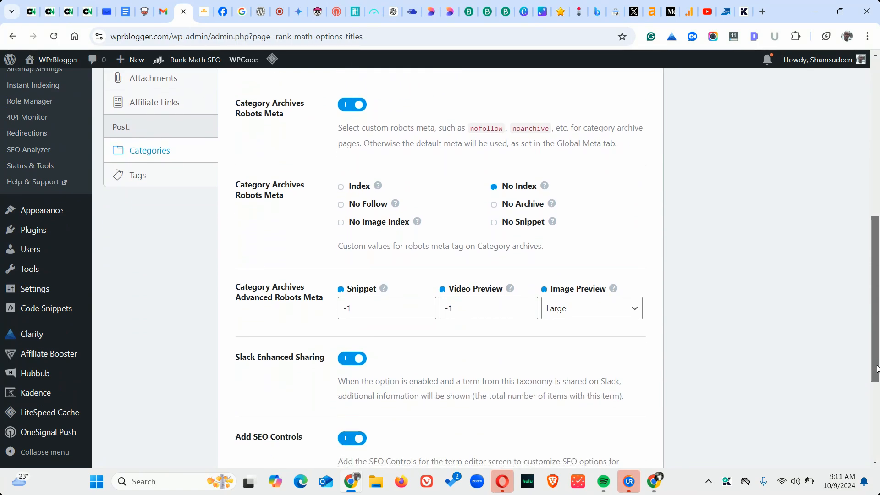
click(358, 106)
click(357, 106)
click(494, 188)
click(495, 187)
mouse_move(552, 194)
scroll(873, 310, down, 4)
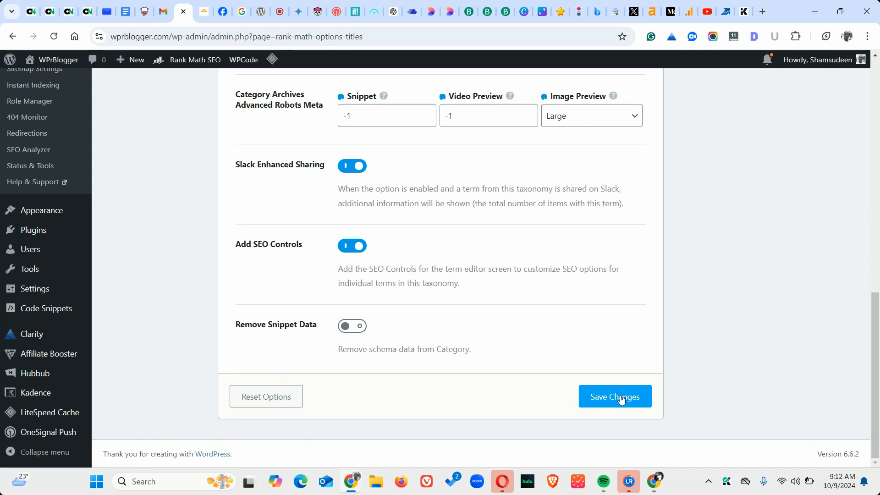
Open the SEO settings for Tags and examine the robots meta, Slack sharing and SEO controls options.
scroll(874, 408, up, 5)
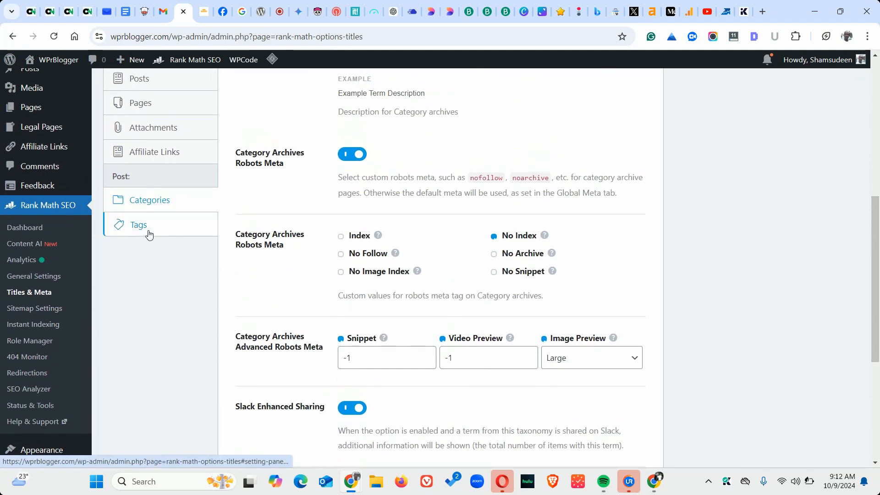
click(149, 234)
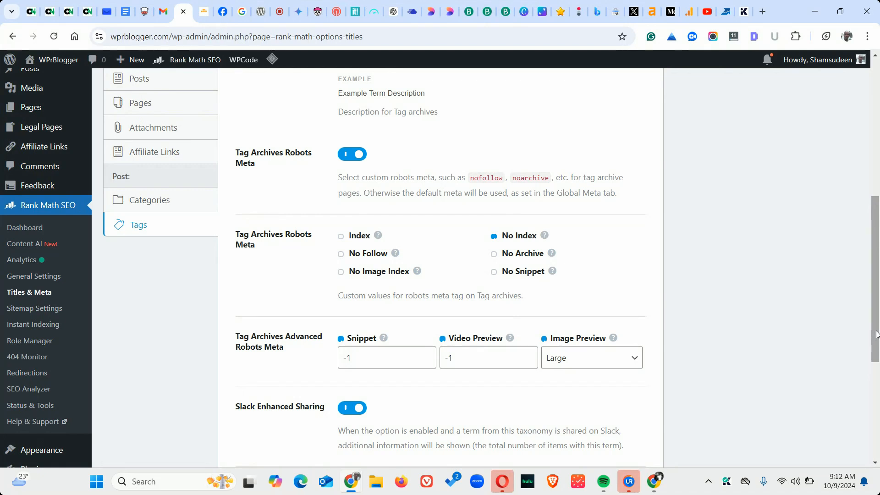
scroll(876, 334, down, 1)
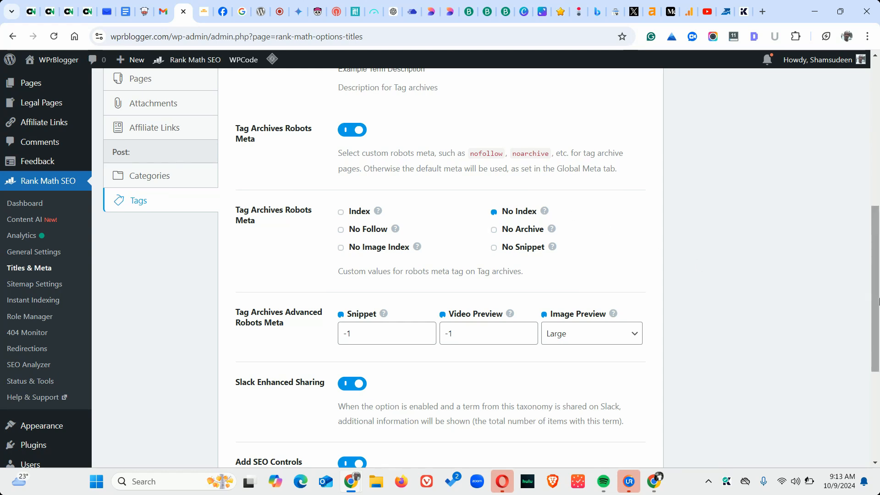
drag(878, 301, 878, 388)
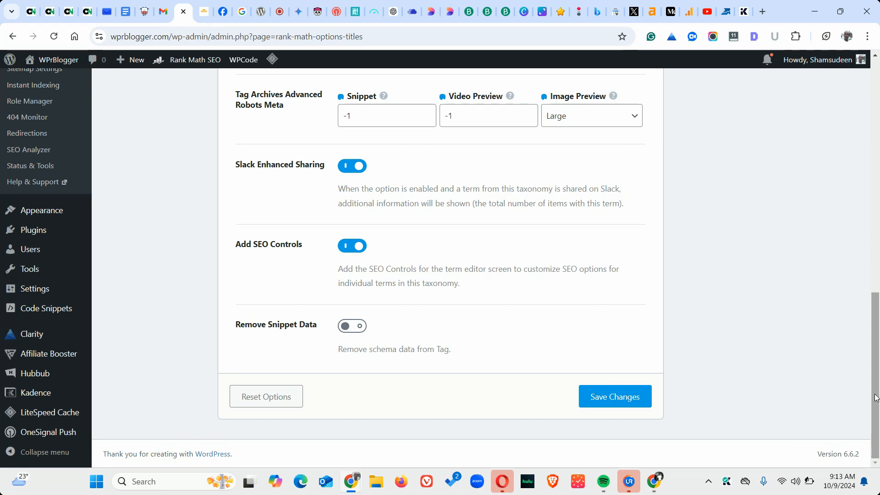
drag(876, 398, 875, 306)
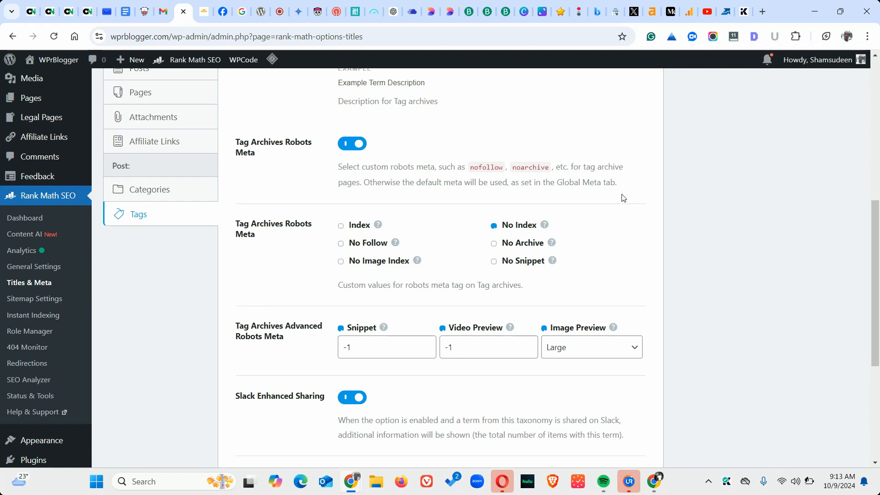
Switch to Google Search Console and open the Sitemaps report under Indexing.
click(615, 14)
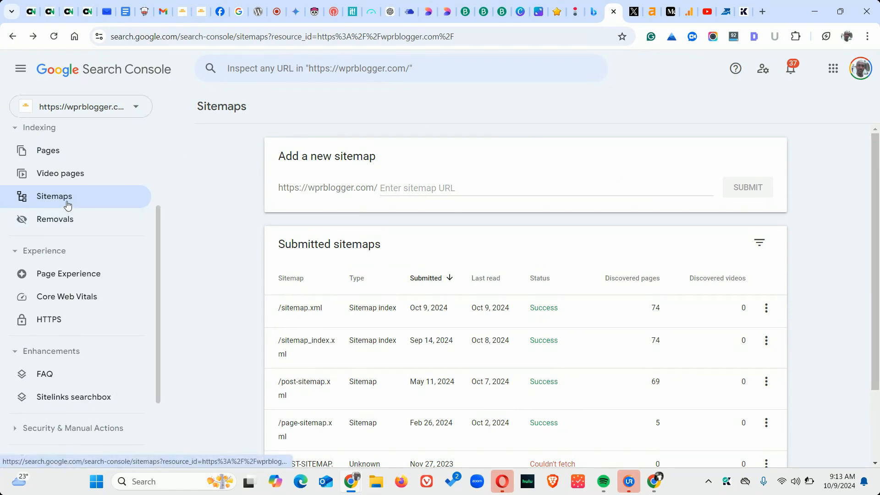
click(67, 201)
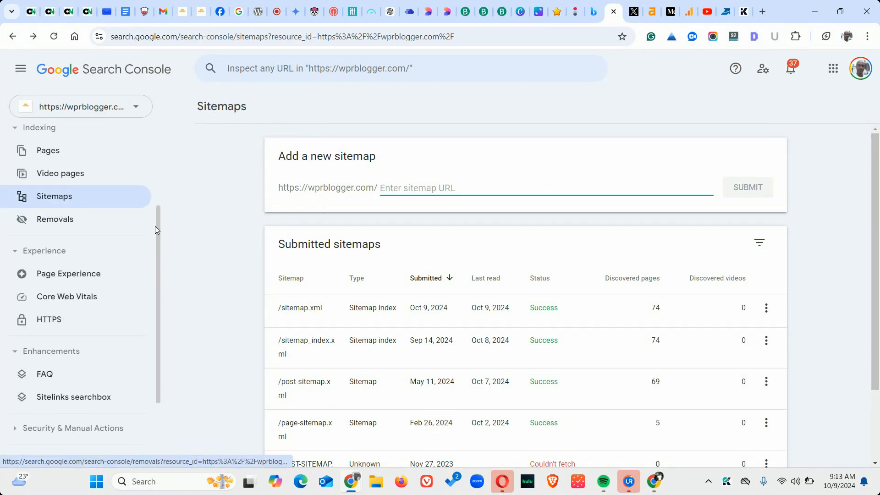
drag(157, 230, 163, 134)
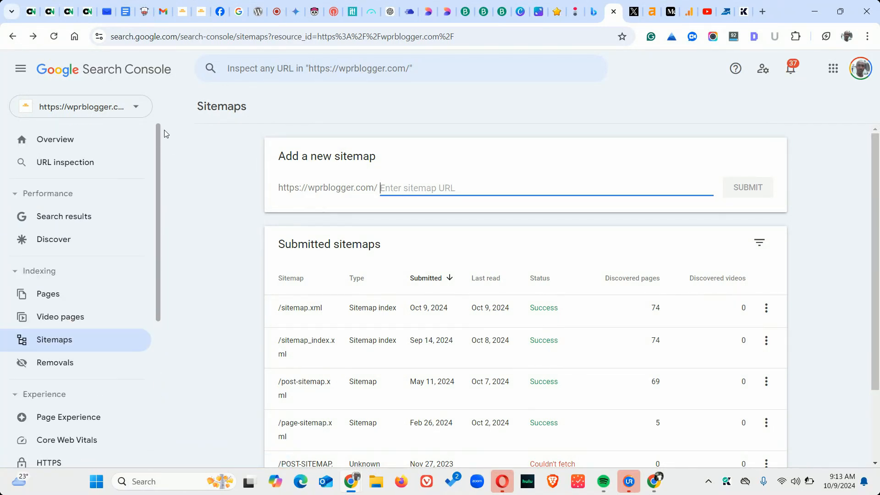
click(85, 349)
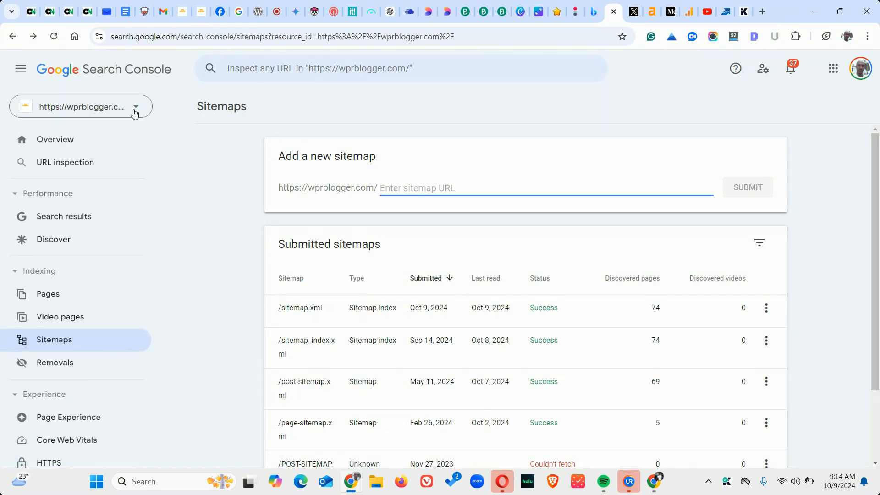
click(134, 110)
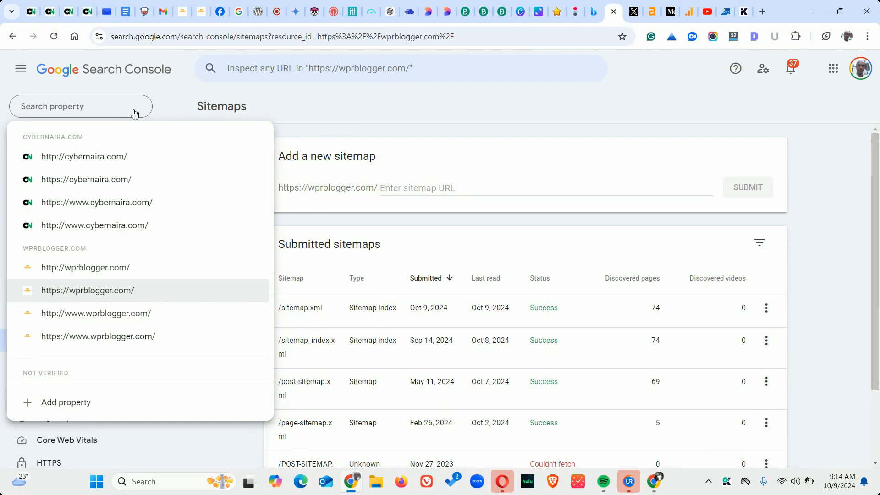
click(104, 292)
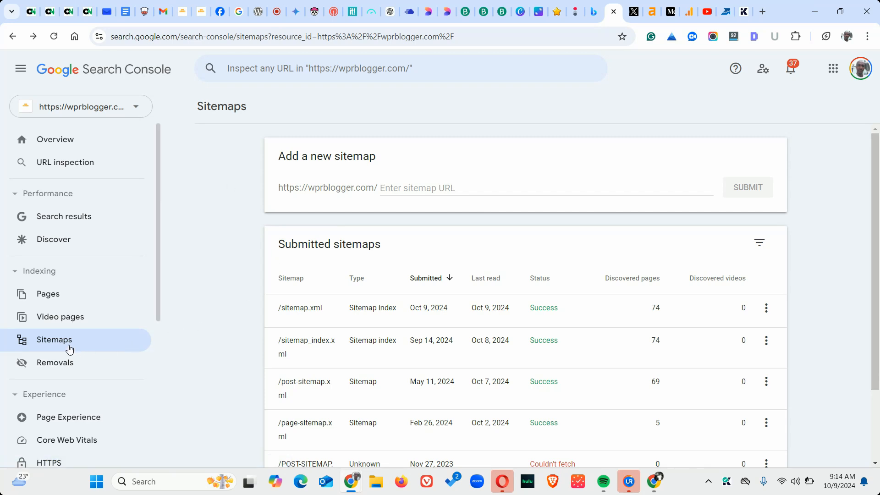
click(14, 346)
Submit sitemap.xml as a new sitemap for the property.
click(374, 186)
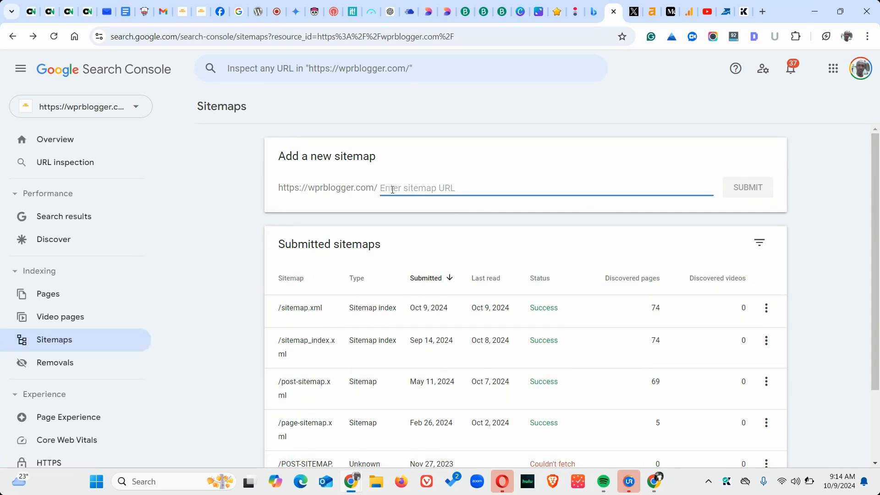
text(sitemap)
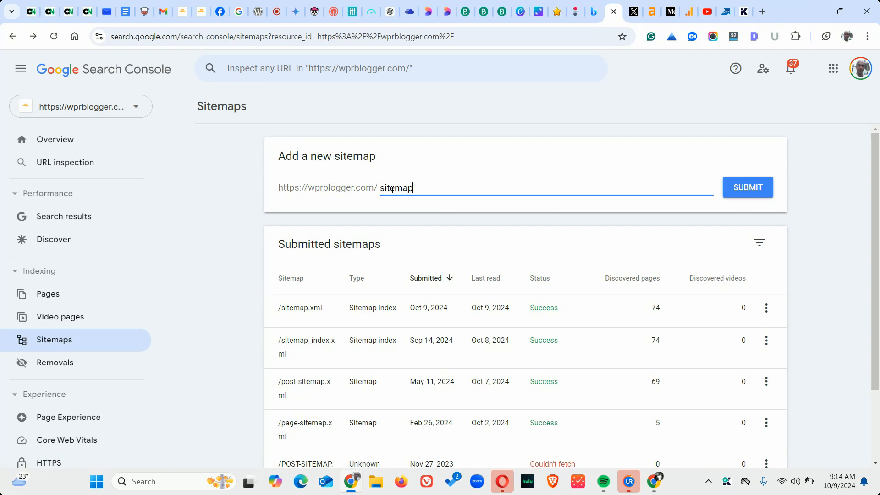
text(.xml)
click(746, 196)
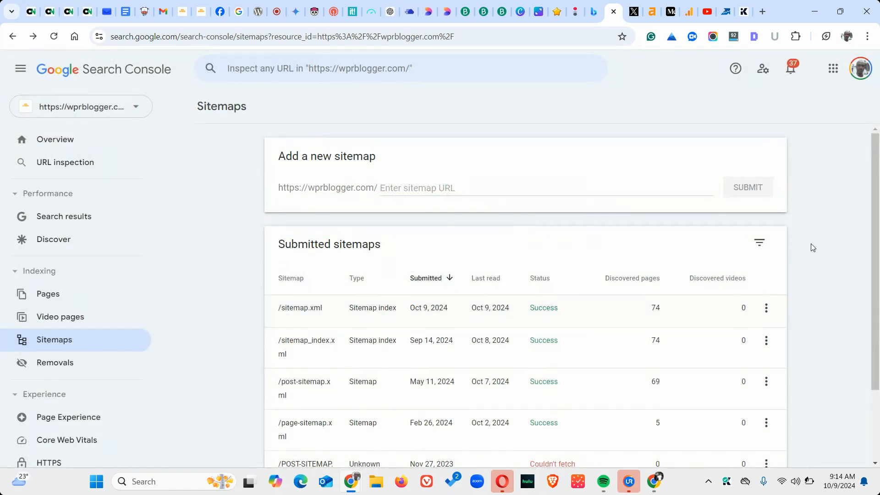
mouse_move(874, 265)
mouse_down()
mouse_move(874, 320)
mouse_move(874, 265)
mouse_up()
Return to the Rank Math settings in WordPress and review the Tags options from robots meta to archive titles.
click(182, 11)
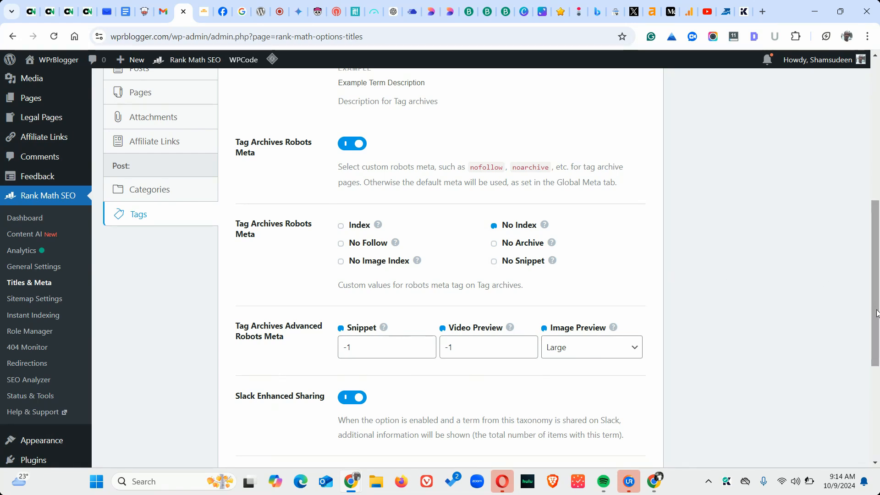
drag(876, 313, 877, 402)
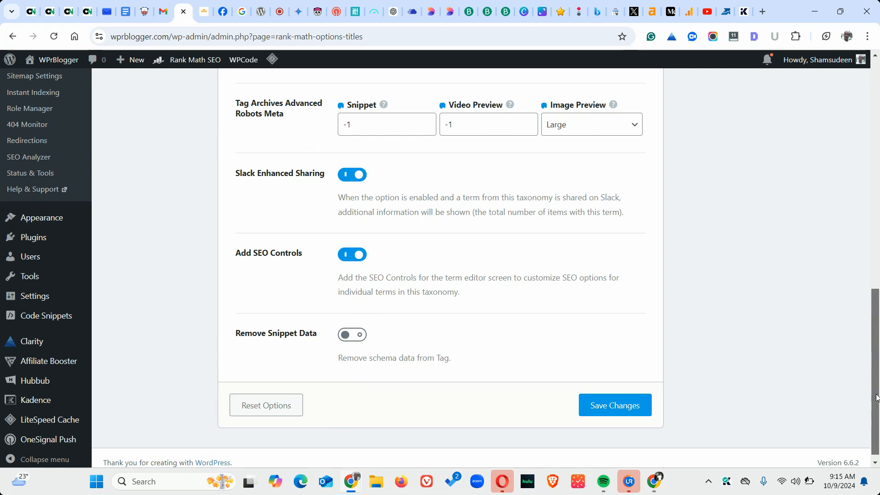
drag(876, 397, 876, 214)
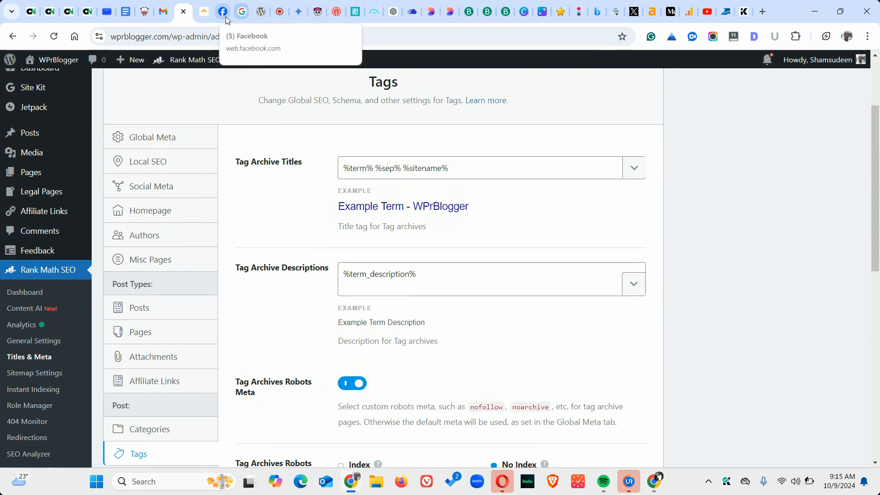
click(278, 12)
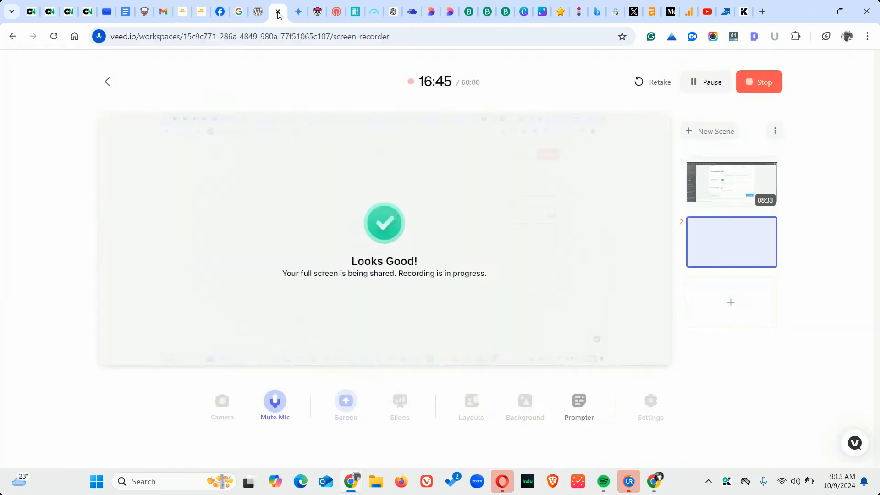